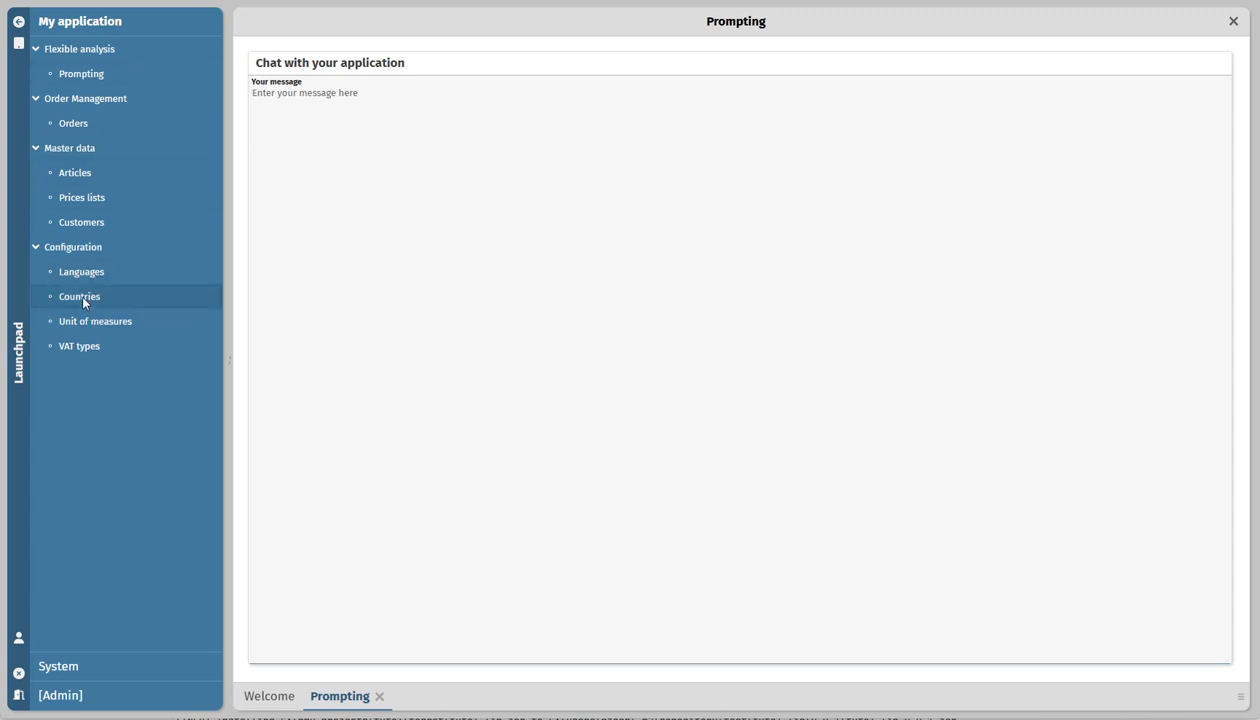
Open the Germany record in the Countries list and start AI input support for it.
{"action": "left_click", "coordinate": [81, 294]}
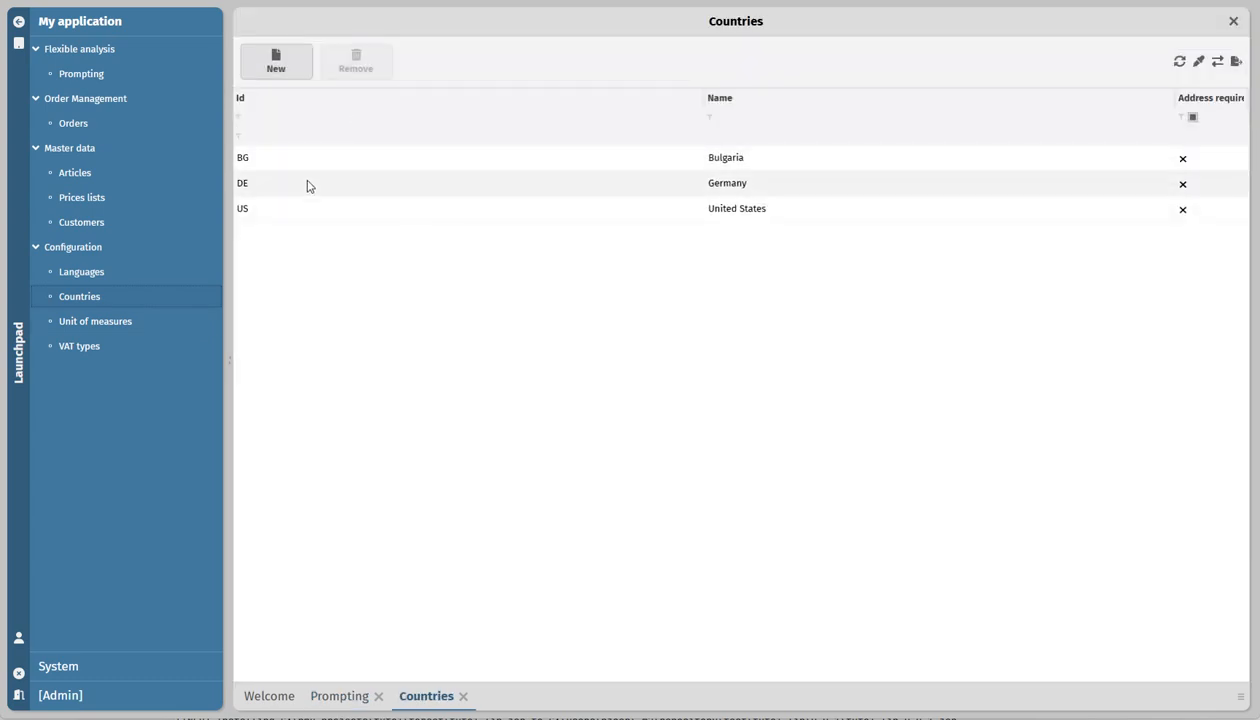
{"action": "left_click", "coordinate": [296, 184]}
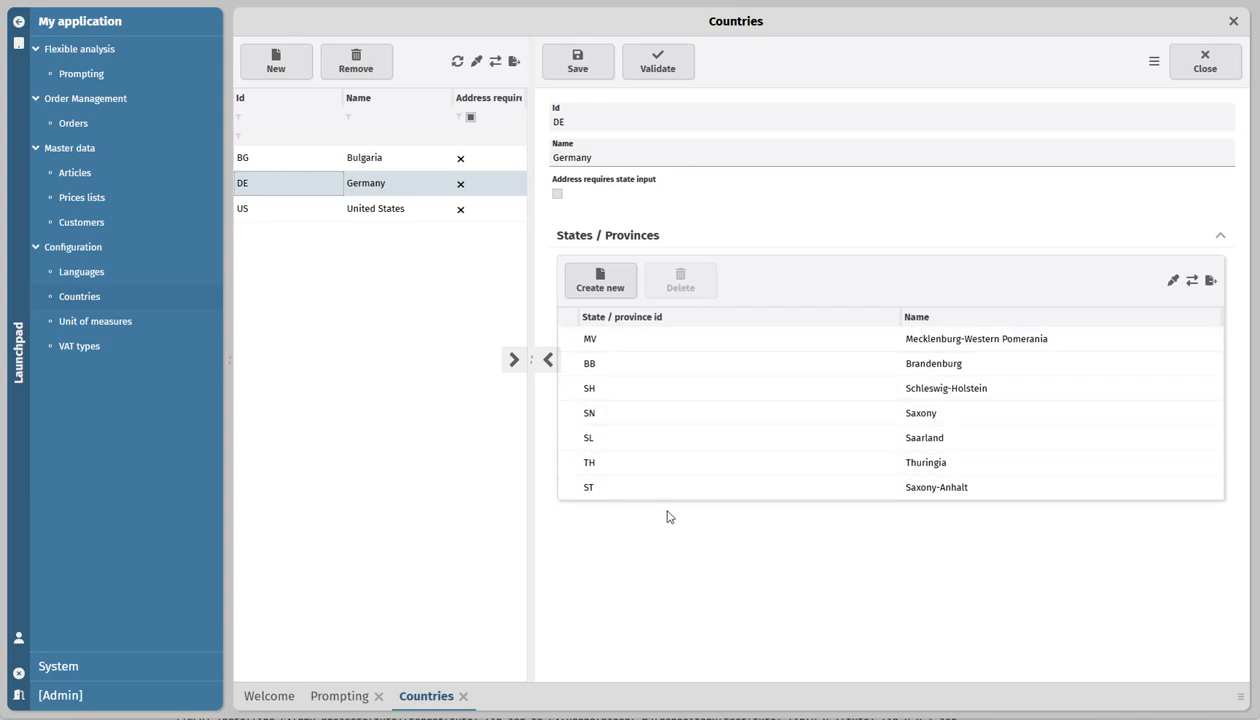
{"action": "left_click", "coordinate": [1152, 63]}
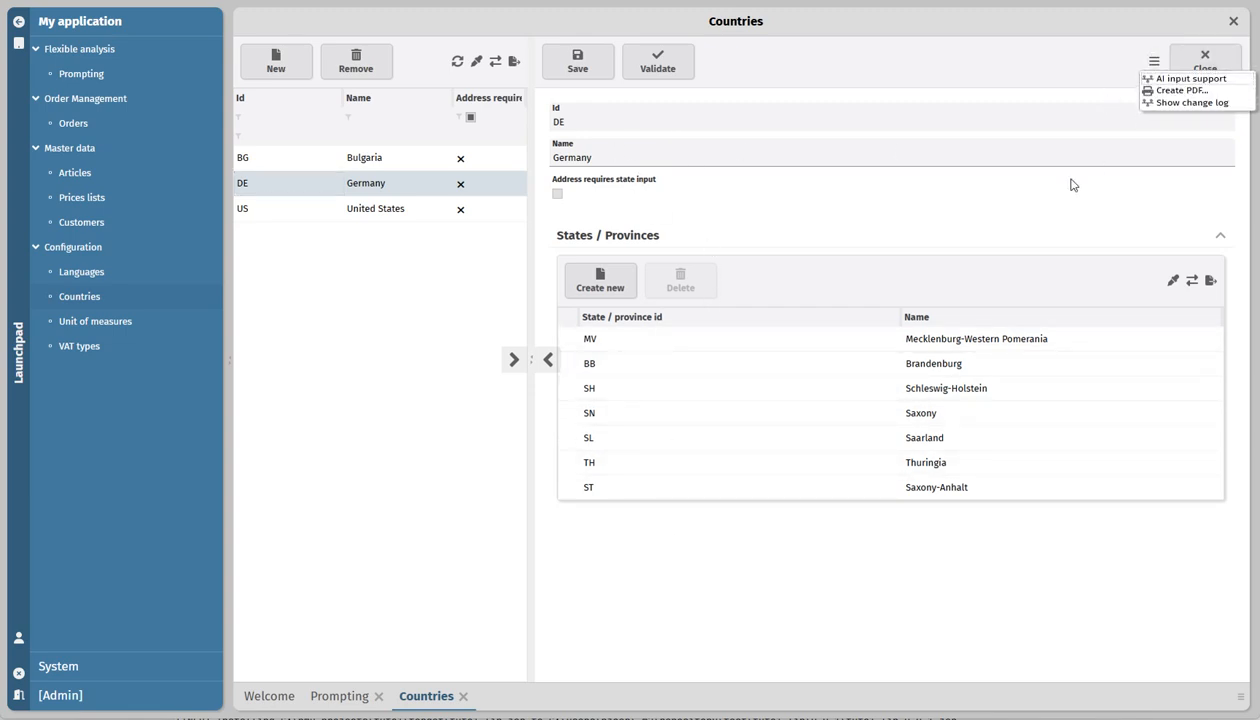
{"action": "left_click", "coordinate": [1186, 80]}
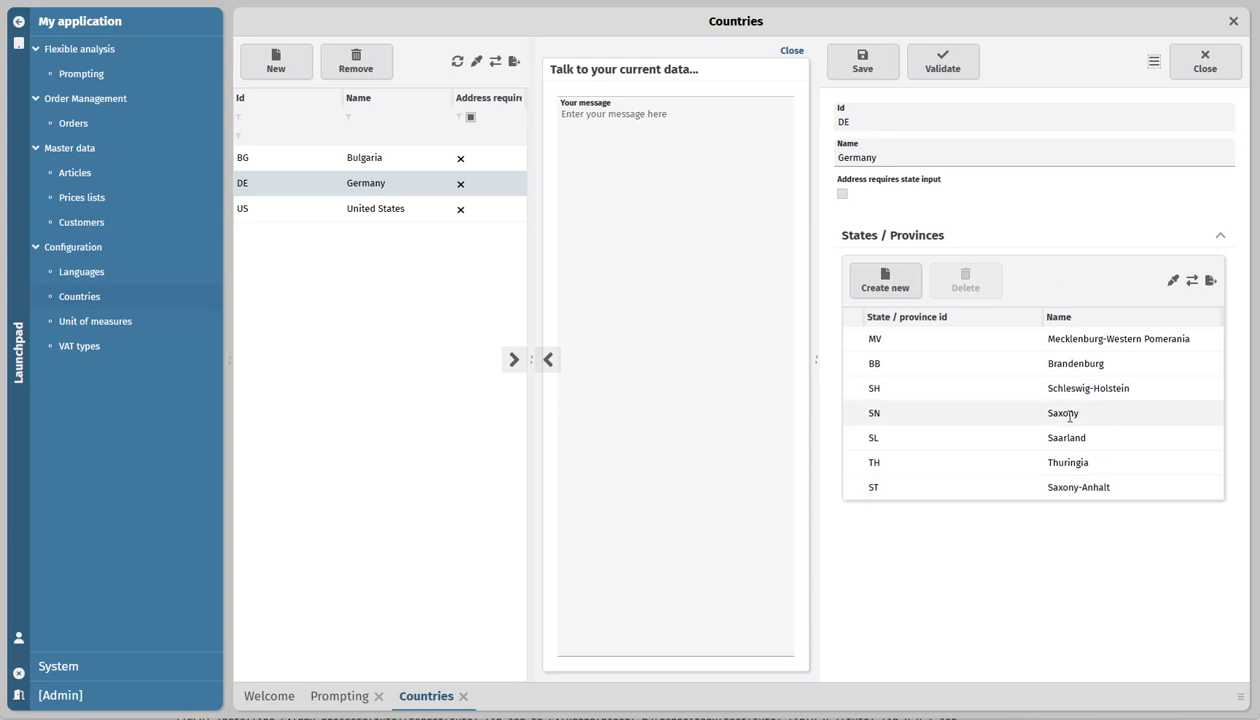
Ask the AI whether the country's state list represents all federal states of Germany, and have it check the exported current data against them.
{"action": "left_click", "coordinate": [643, 147]}
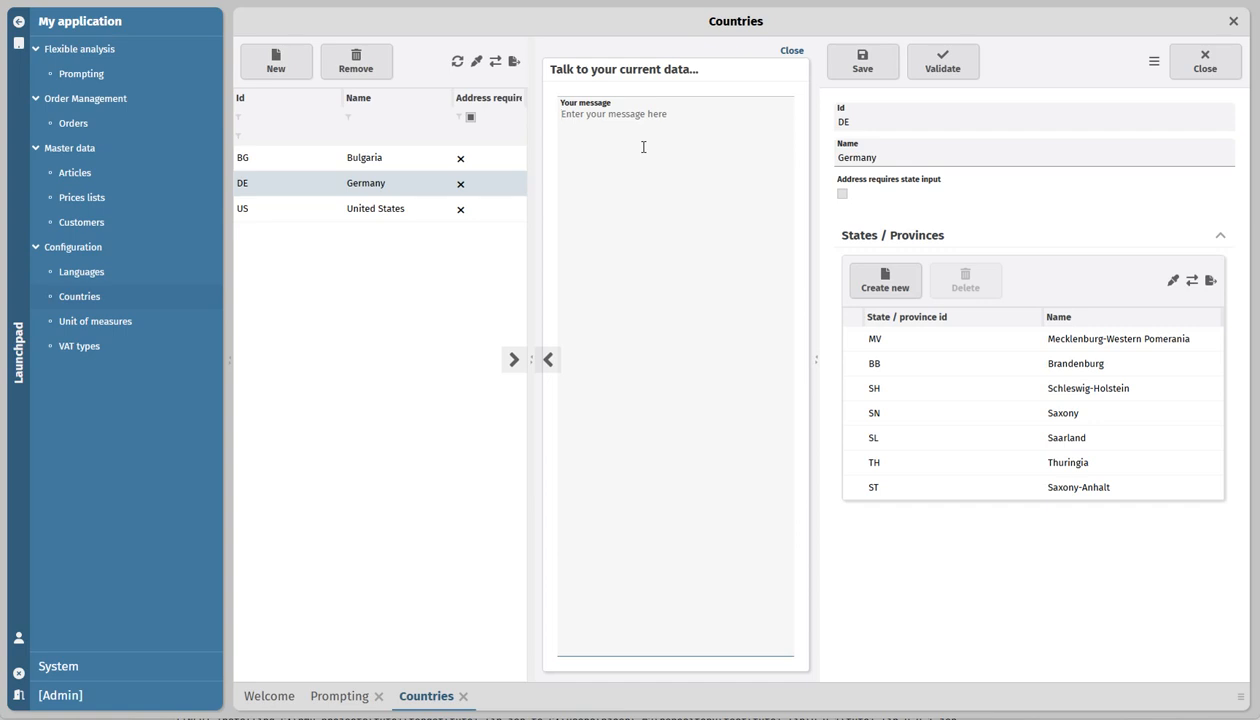
{"action": "type", "text": "CHECK THE "}
{"action": "type", "text": "stat"}
{"action": "type", "text": "list of "}
{"action": "type", "text": " cou"}
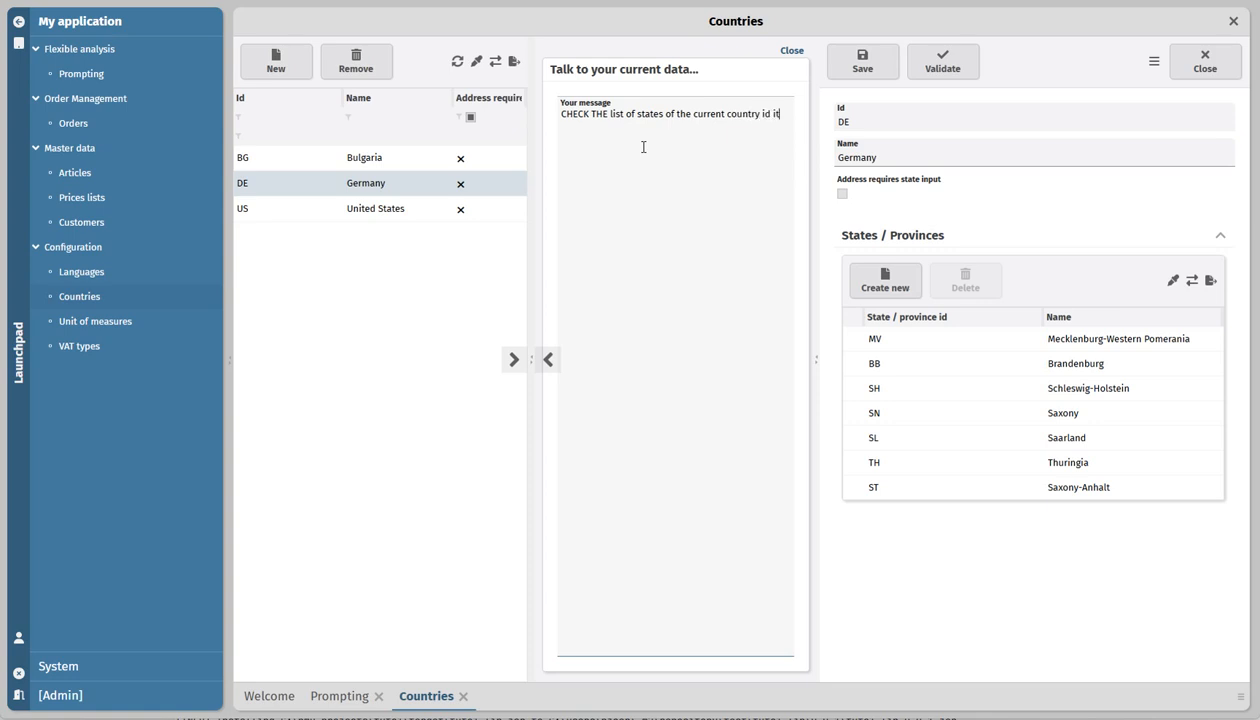
{"action": "type", "text": "ntry if it really represents all federal state"}
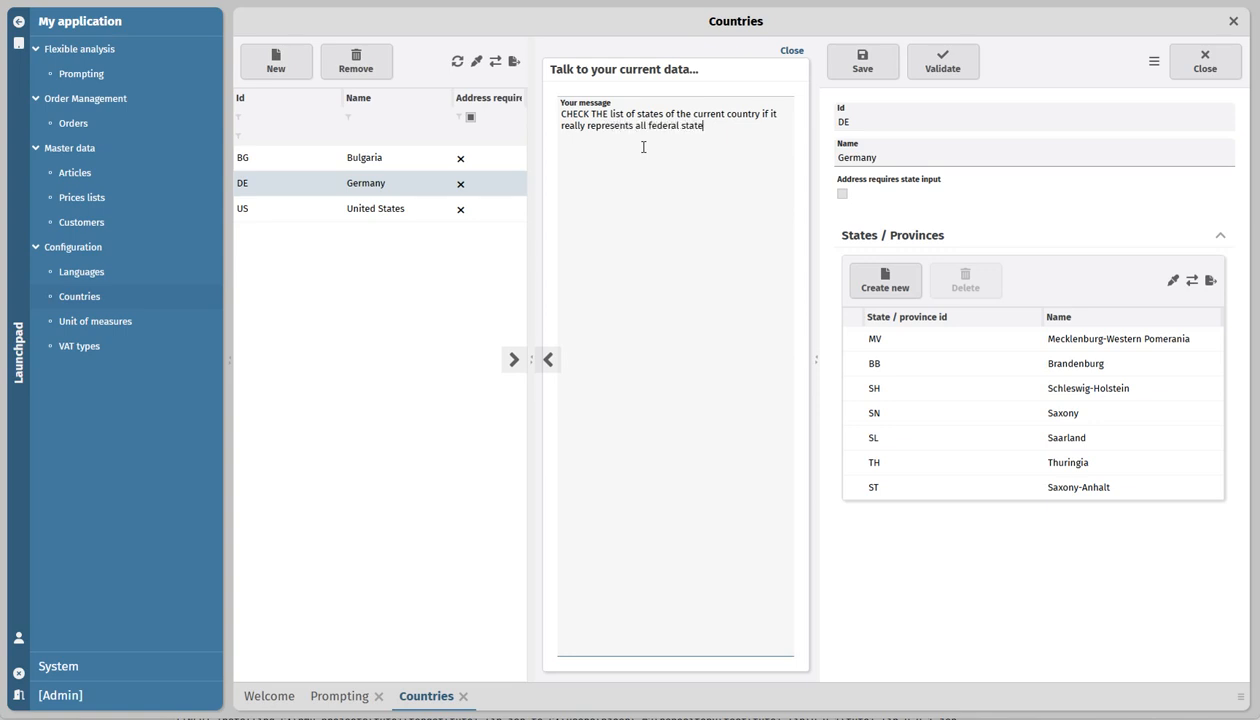
{"action": "type", "text": "d of German"}
{"action": "key", "text": "Return"}
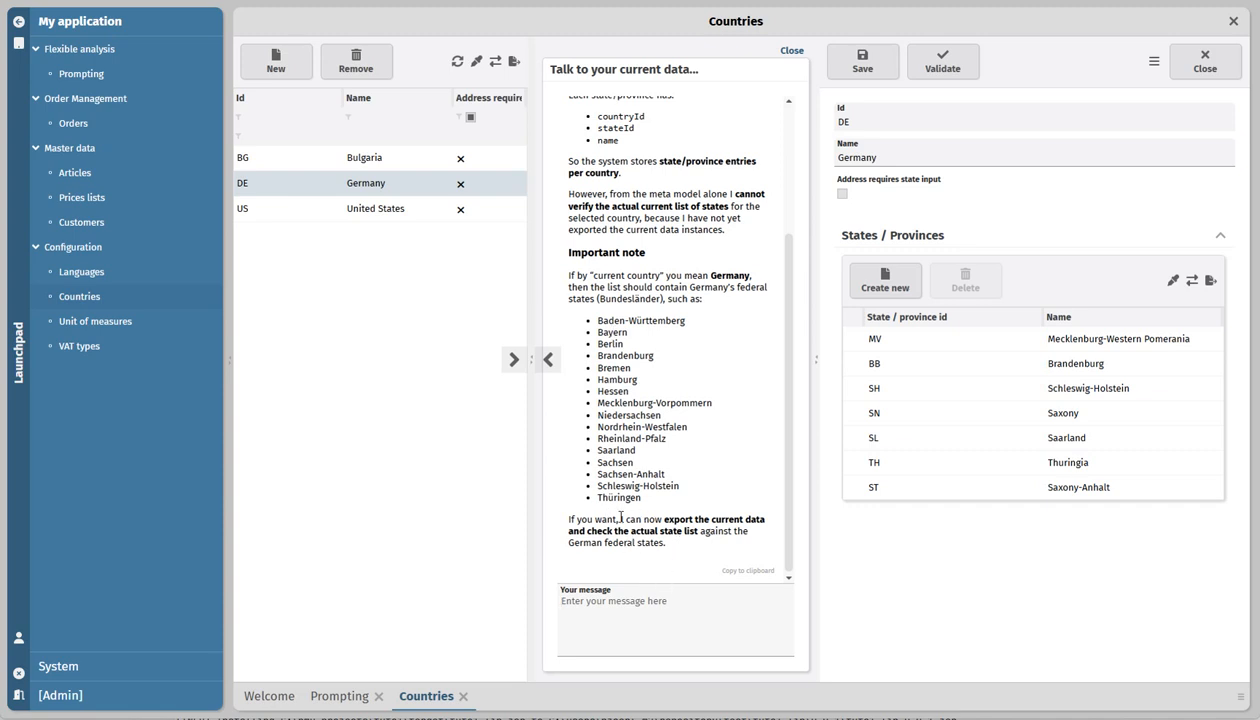
{"action": "left_click_drag", "start_coordinate": [621, 517], "coordinate": [620, 597]}
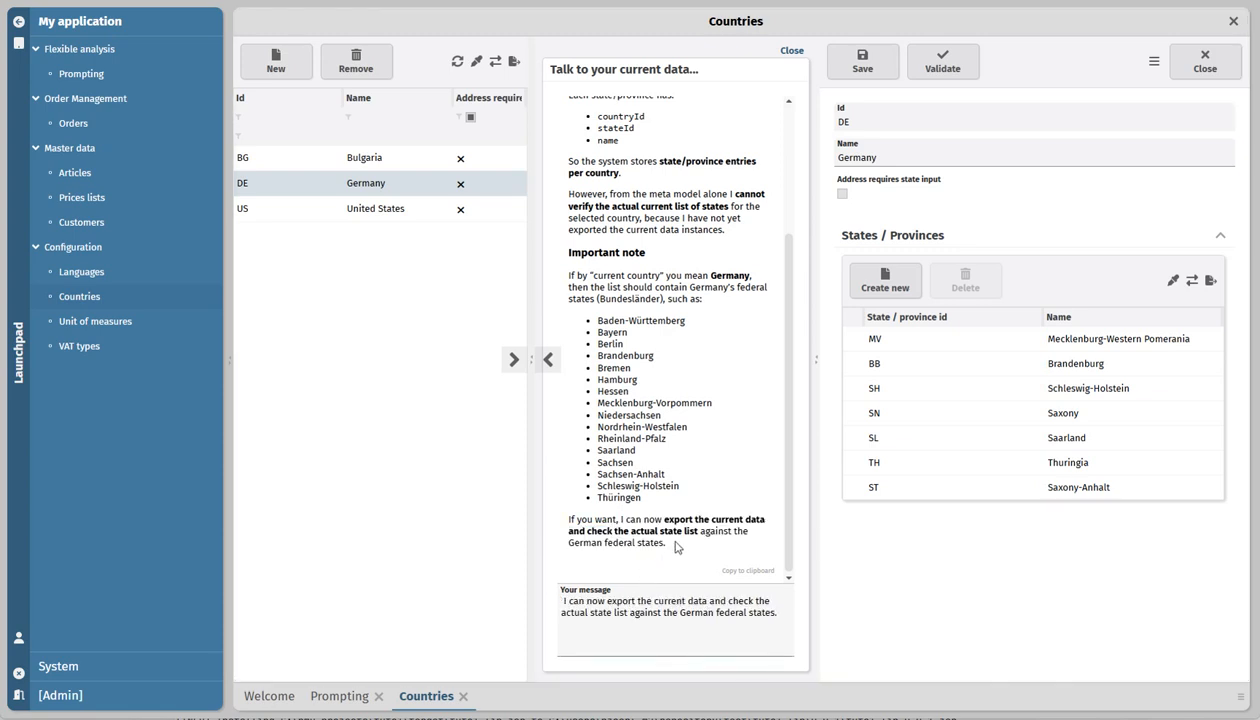
{"action": "key", "text": "Return"}
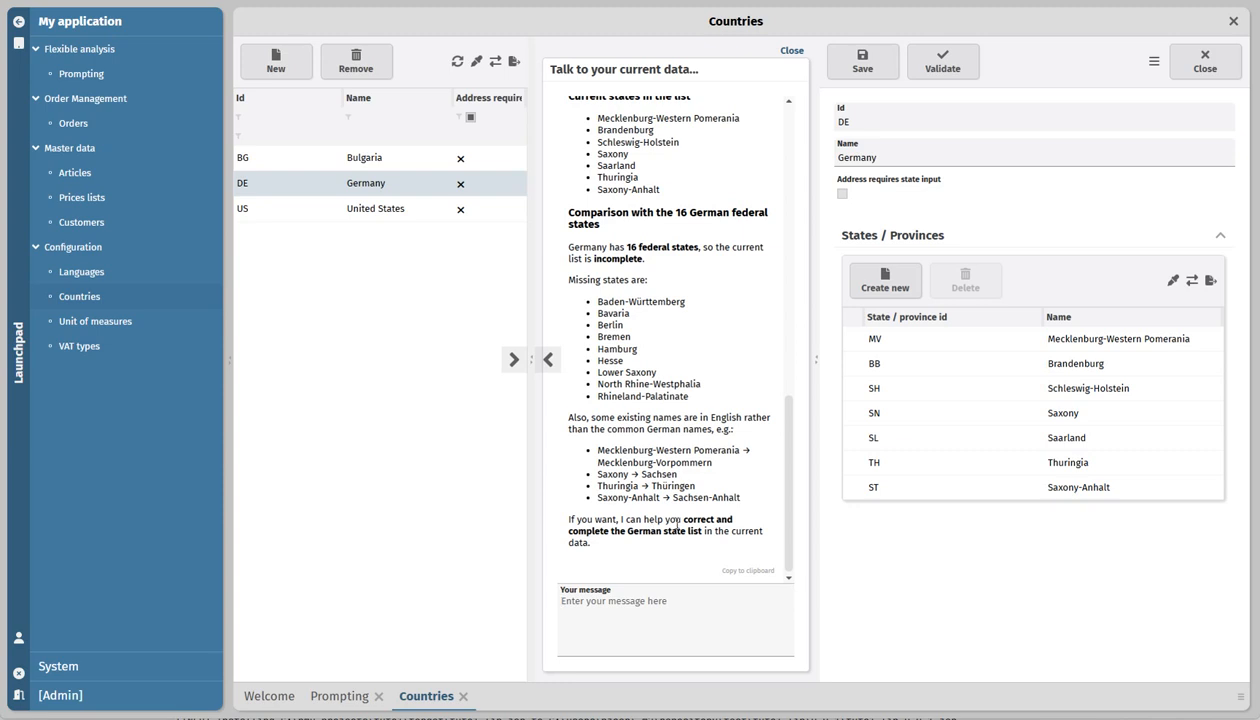
Send the AI its own suggestion to correct and complete the German state list in the current data.
{"action": "left_click_drag", "start_coordinate": [683, 520], "coordinate": [640, 541]}
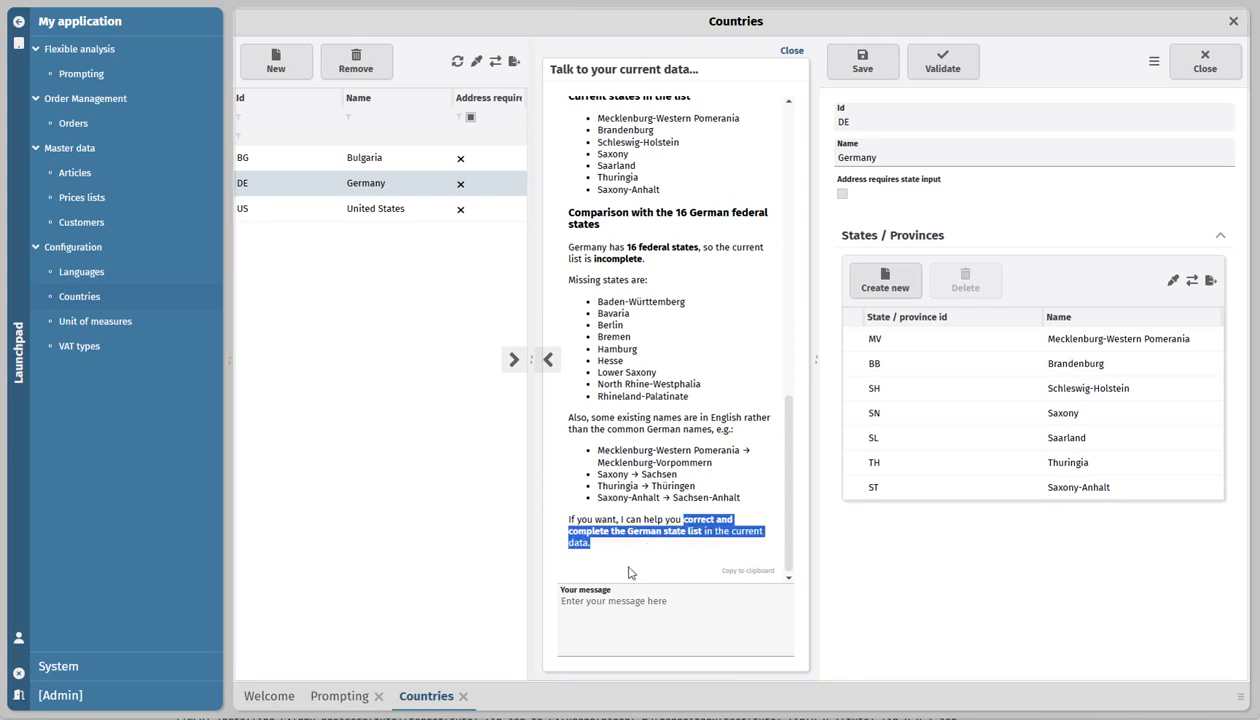
{"action": "key", "text": "ctrl+c"}
{"action": "left_click", "coordinate": [571, 600]}
{"action": "key", "text": "ctrl+v"}
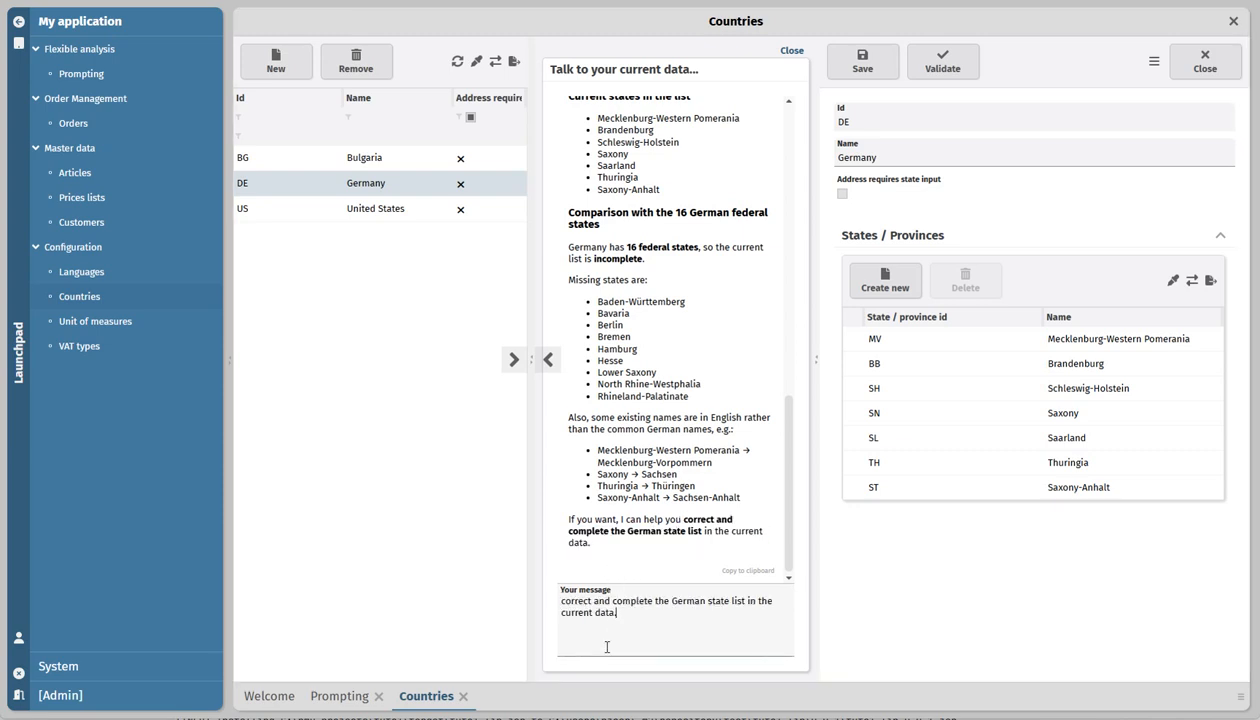
{"action": "key", "text": "Return"}
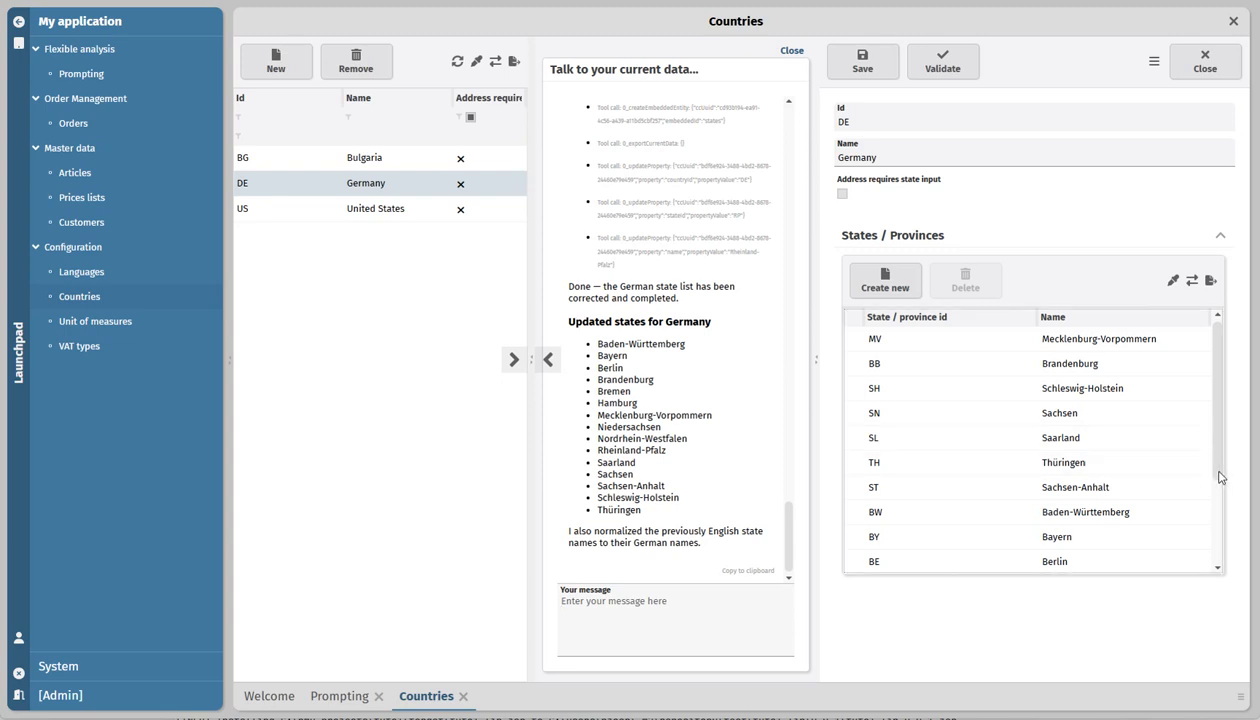
Look through Germany's completed states list, save the country record and close it.
{"action": "left_click_drag", "start_coordinate": [1218, 478], "coordinate": [1219, 365]}
{"action": "left_click", "coordinate": [870, 70]}
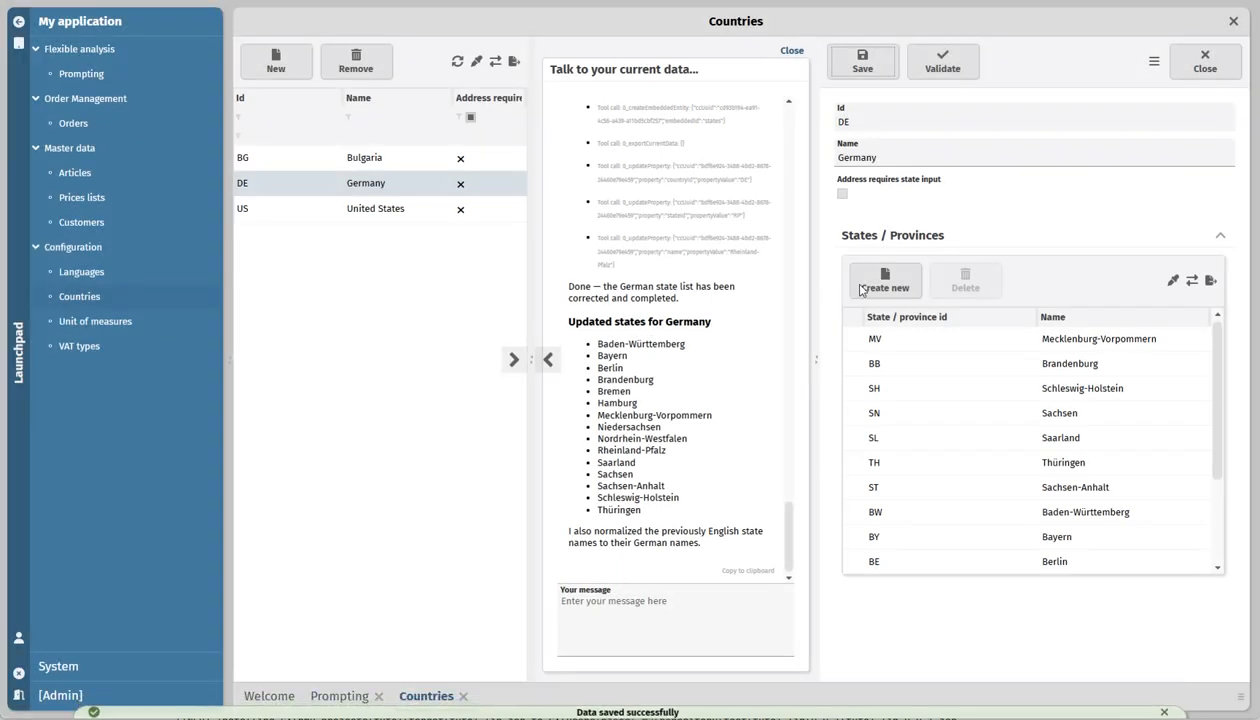
{"action": "left_click", "coordinate": [1203, 66]}
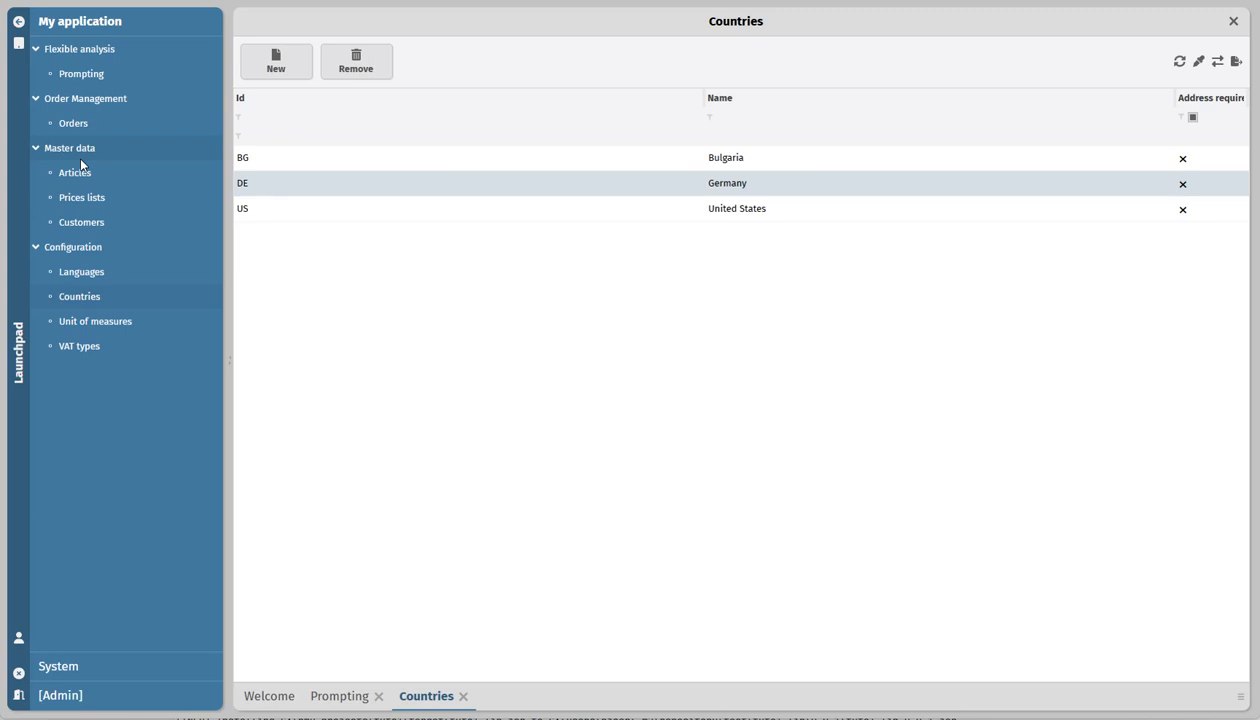
Create a new order in Order Management and start AI input support for it.
{"action": "left_click", "coordinate": [78, 125]}
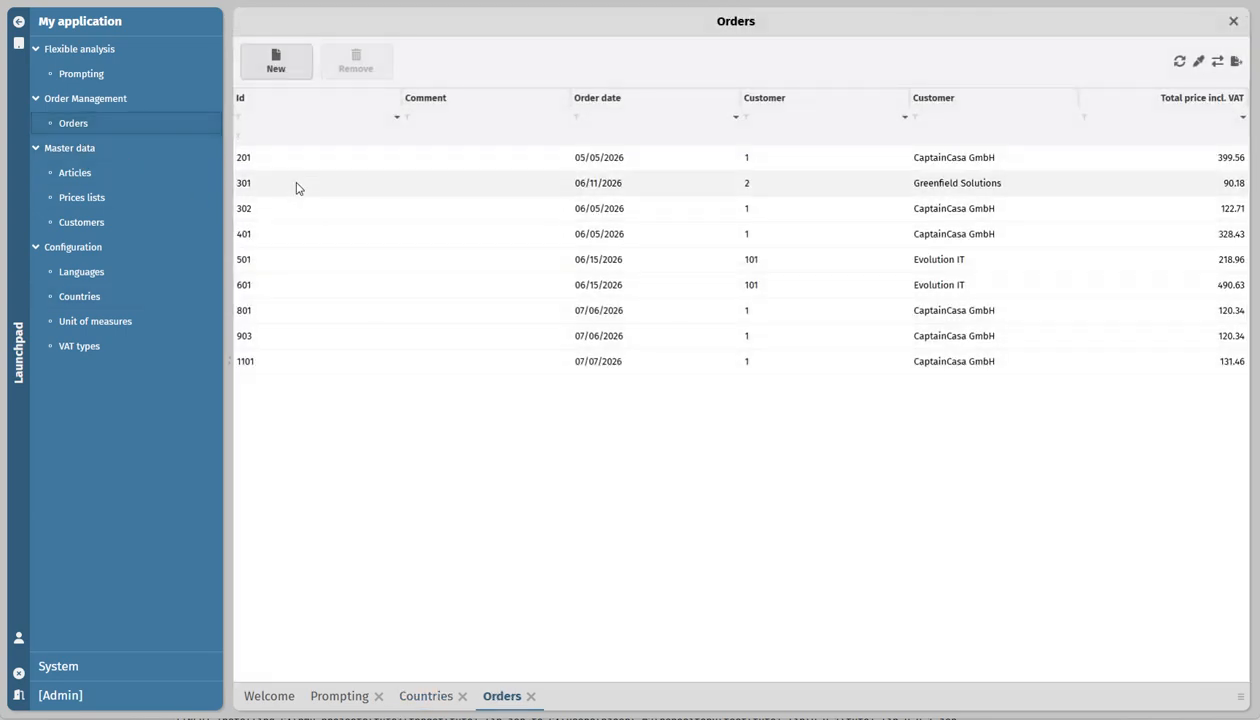
{"action": "left_click", "coordinate": [275, 64]}
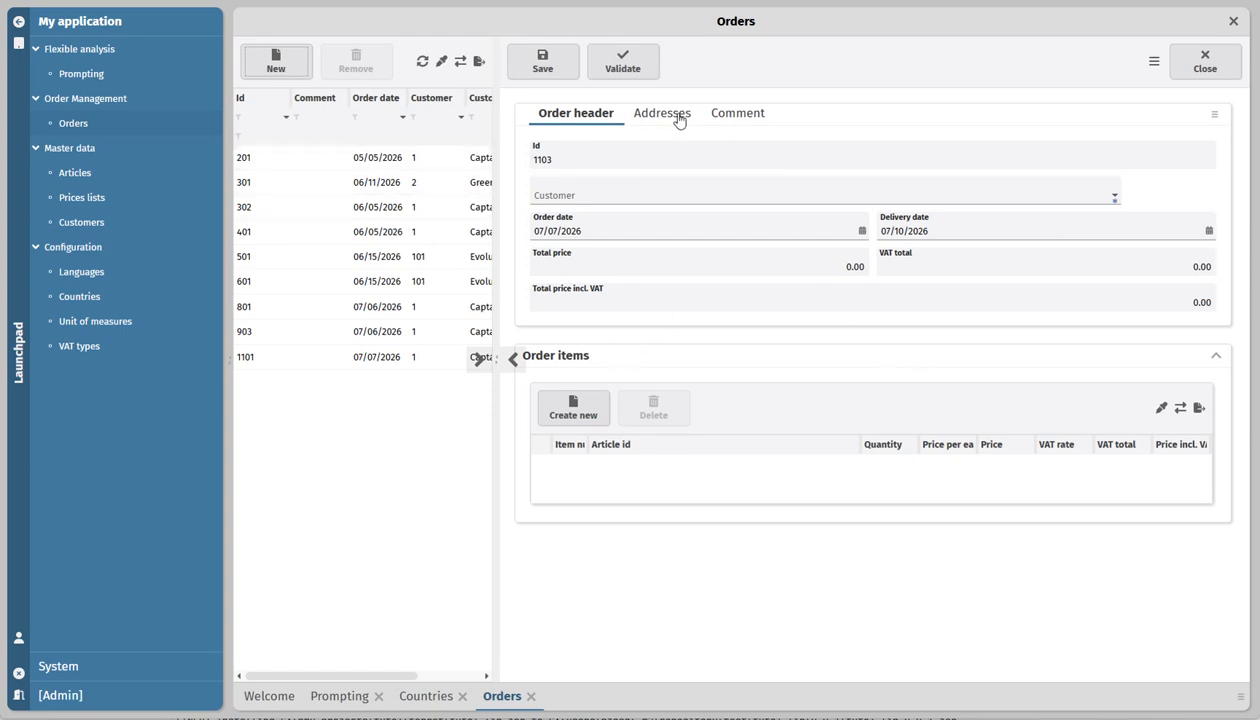
{"action": "left_click", "coordinate": [1154, 61]}
{"action": "left_click", "coordinate": [1190, 80]}
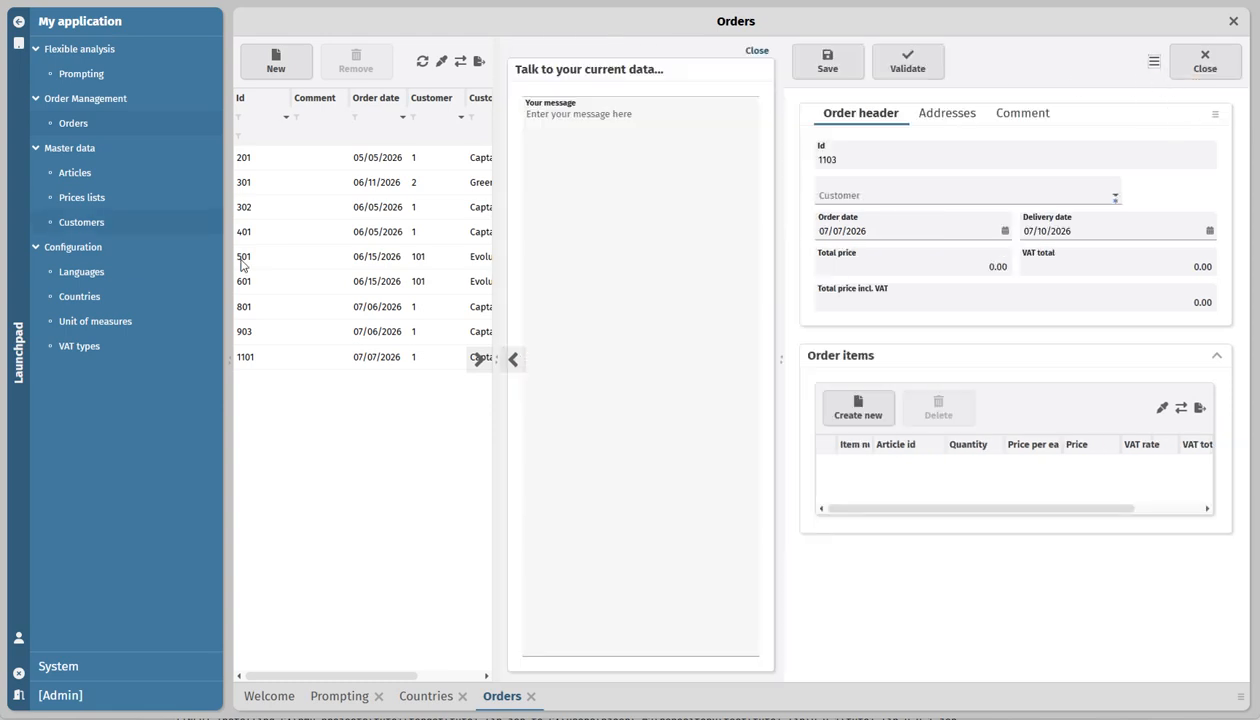
Tell the AI that the customer of the order is CaptainCasa.
{"action": "left_click", "coordinate": [625, 139]}
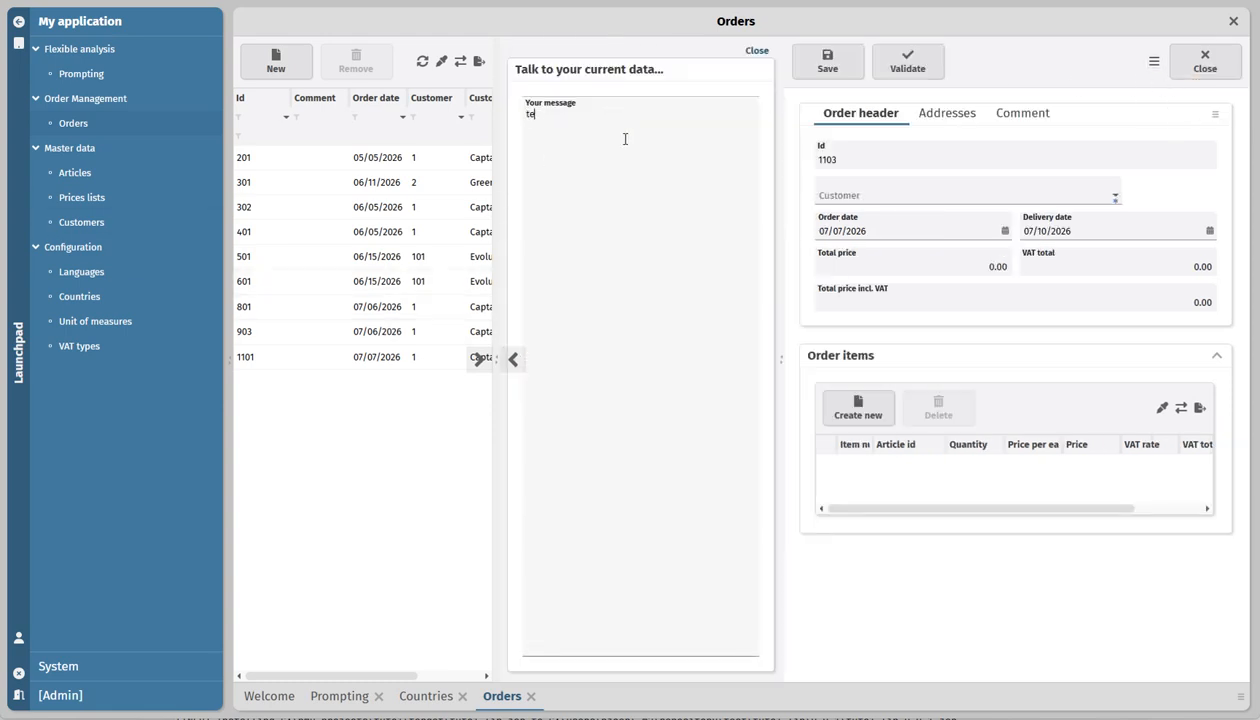
{"action": "type", "text": "teh custe"}
{"action": "type", "text": "emr "}
{"action": "type", "text": "of the order"}
{"action": "type", "text": " is CaptainCasa"}
{"action": "key", "text": "Return"}
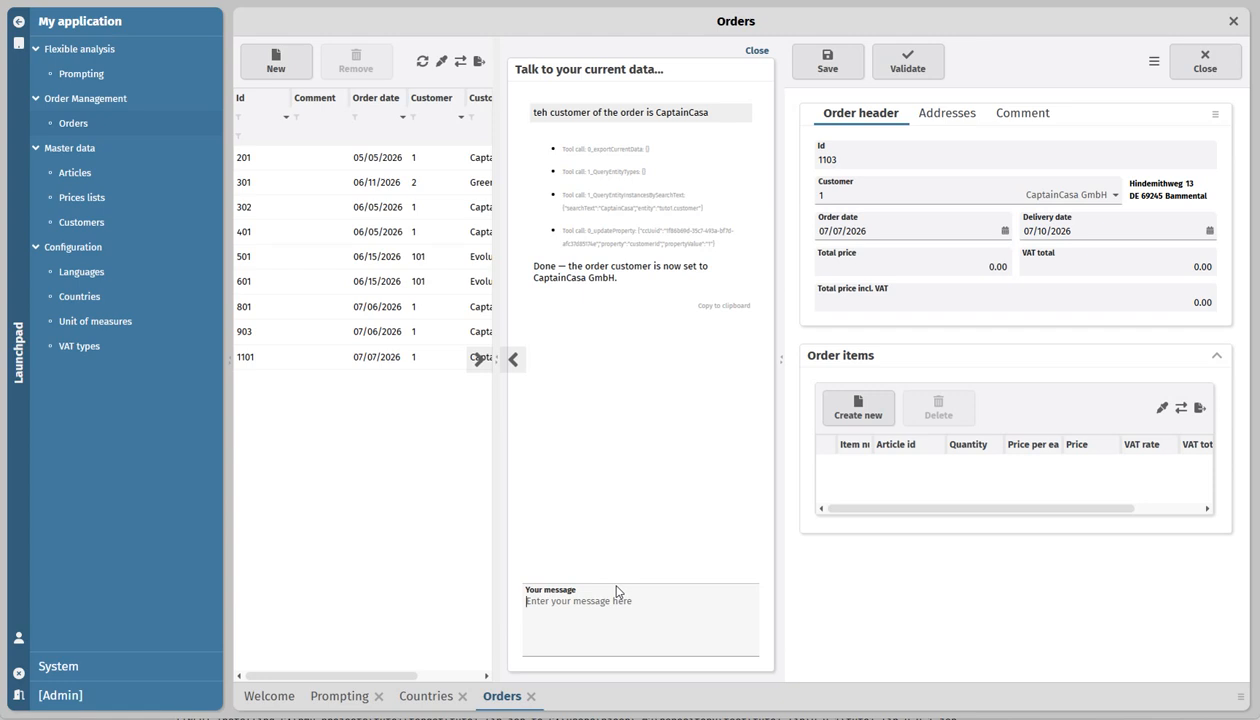
Have the AI add 2 pieces of eau de cologne to the order, and save and close the order.
{"action": "type", "text": "add eau de cologne, 2 pieces"}
{"action": "key", "text": "Return"}
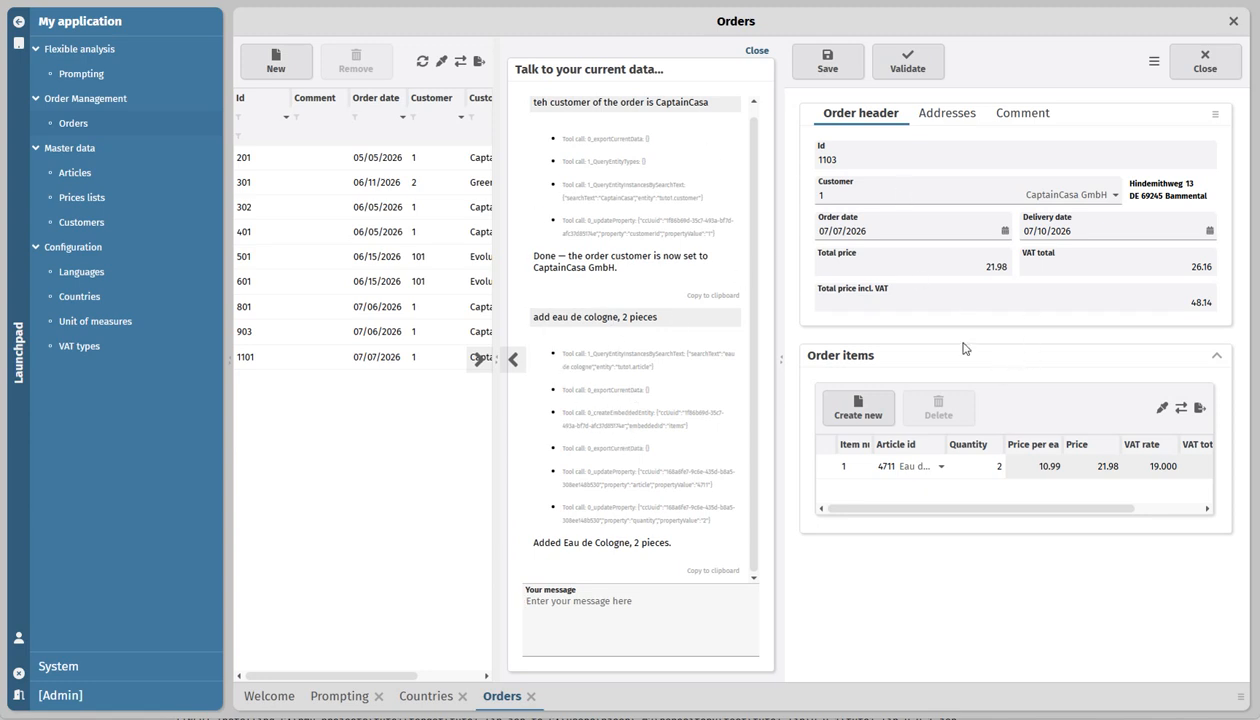
{"action": "left_click", "coordinate": [669, 597]}
{"action": "left_click", "coordinate": [828, 60]}
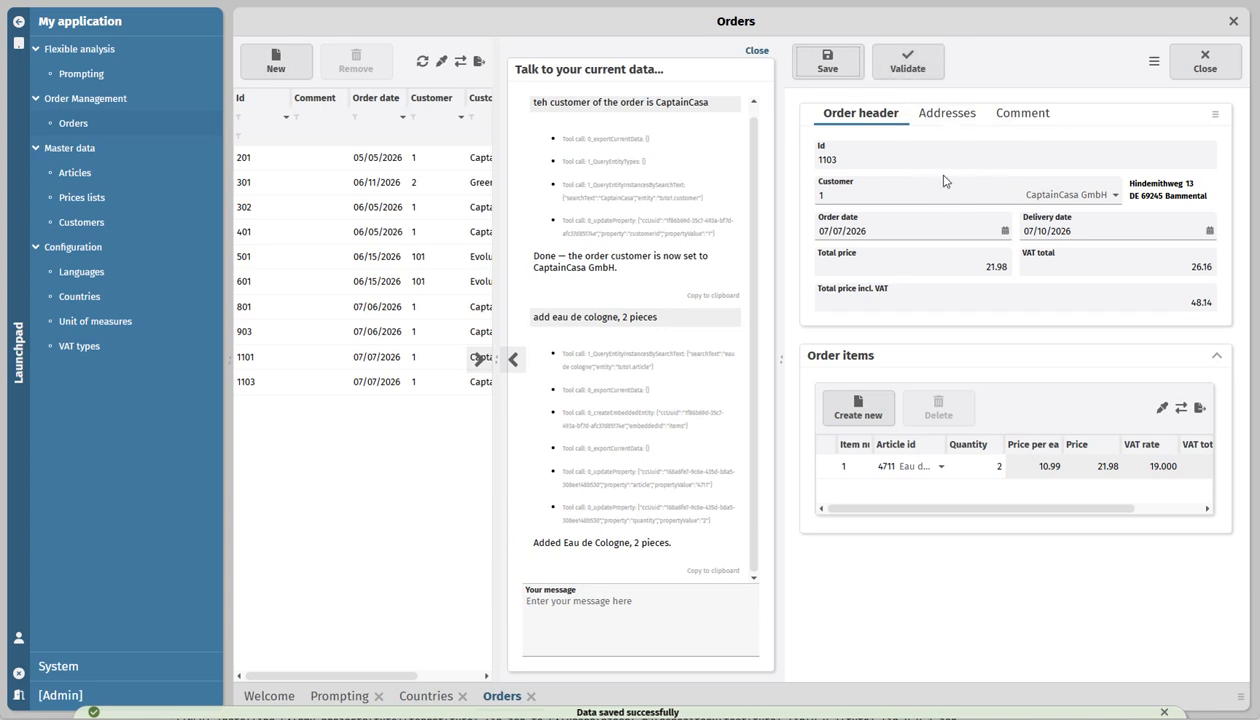
{"action": "left_click", "coordinate": [1205, 61]}
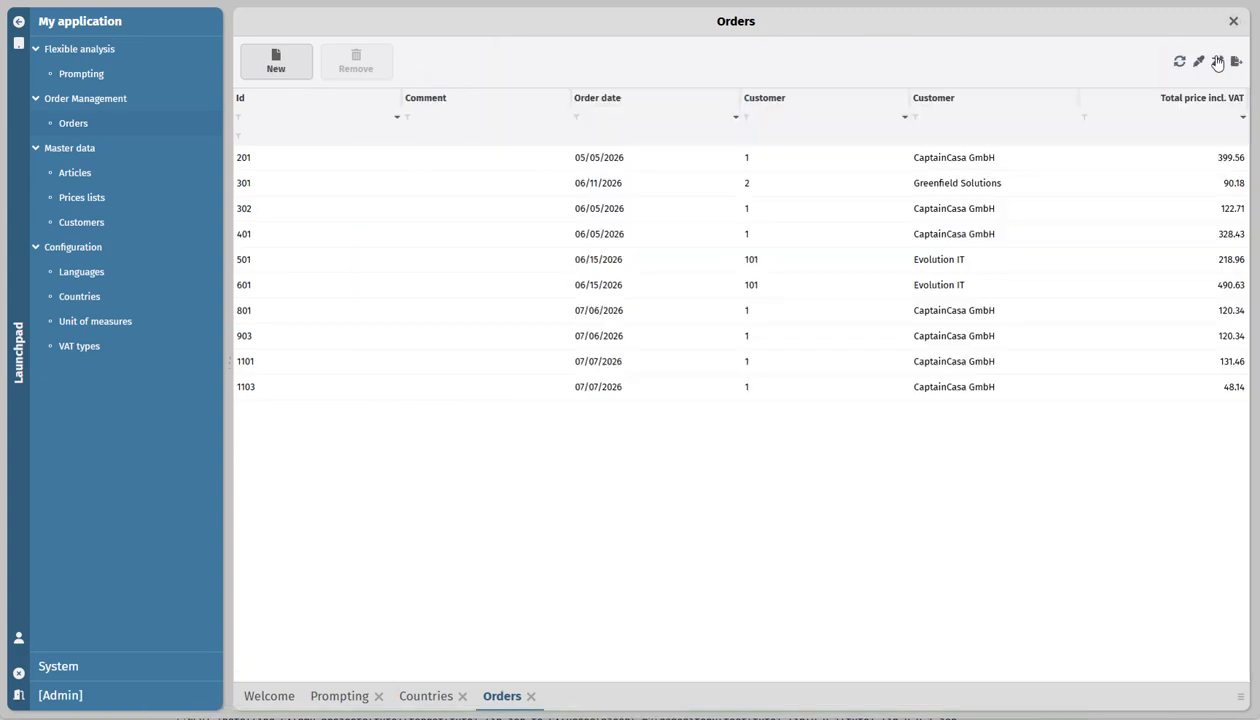